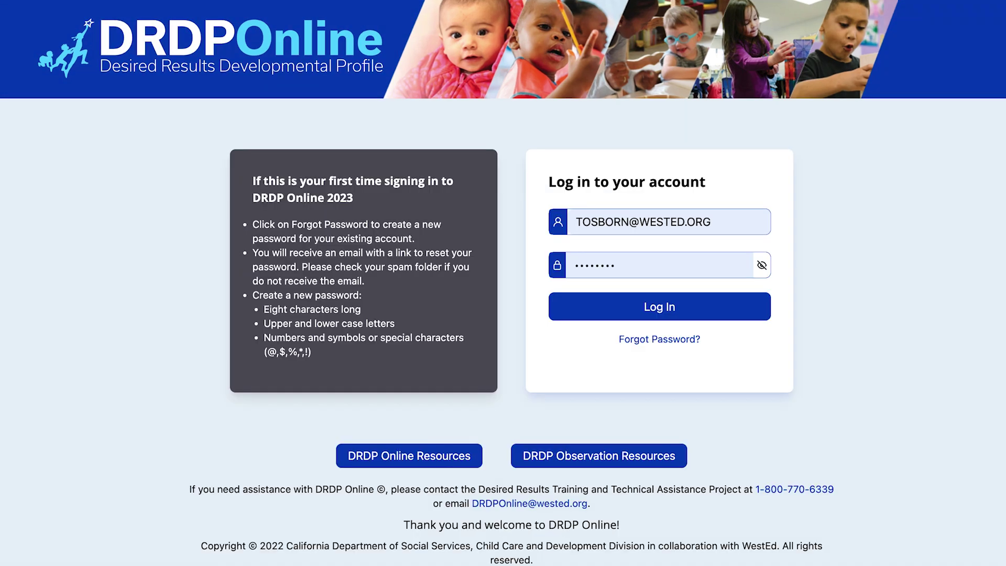
Log in to DRDP Online with the account e-mail and password
{"action": "left_click", "coordinate": [656, 309]}
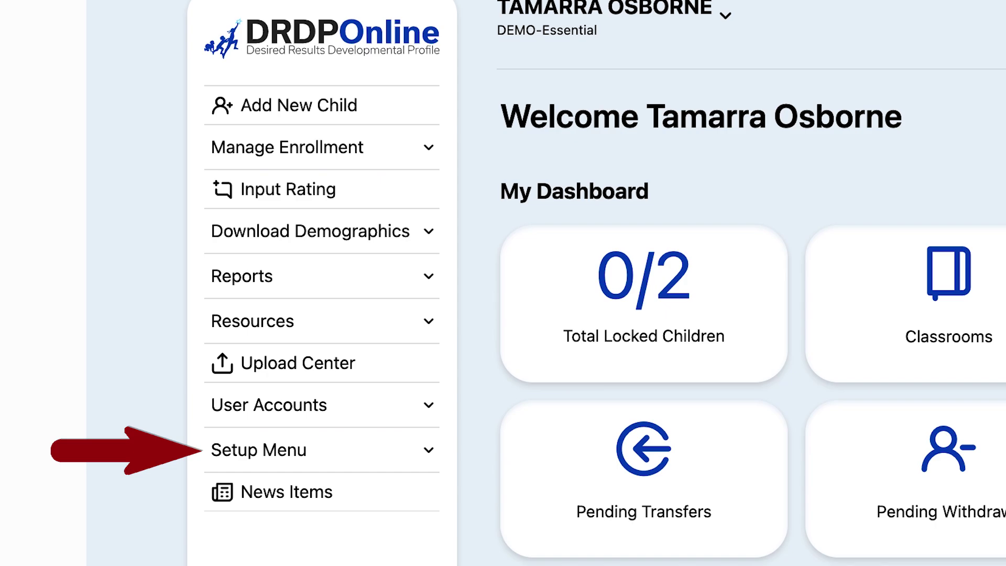
List all the agency's classrooms on the Classroom setup page, including Bubbles and Dallas
{"action": "left_click", "coordinate": [348, 450]}
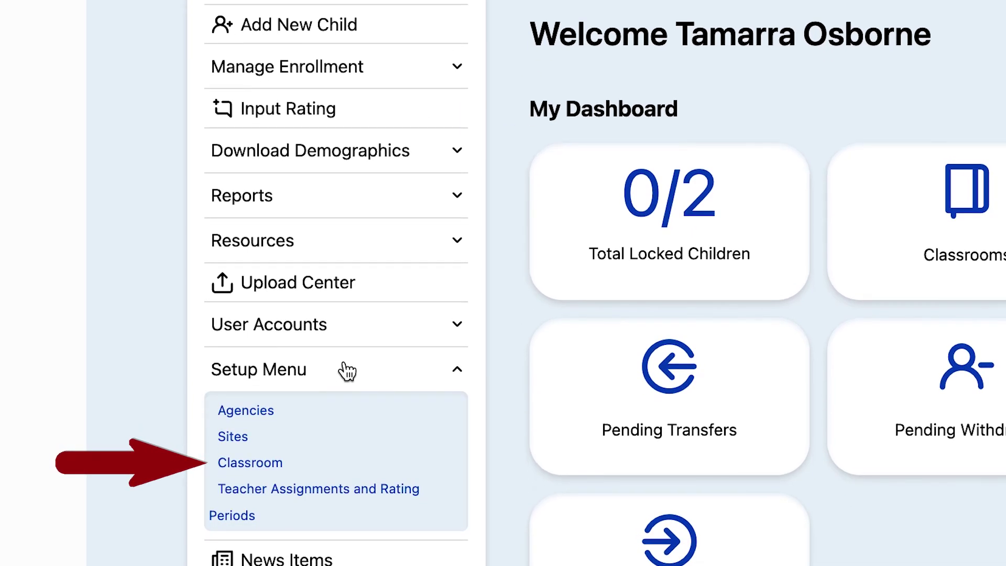
{"action": "left_click", "coordinate": [265, 464]}
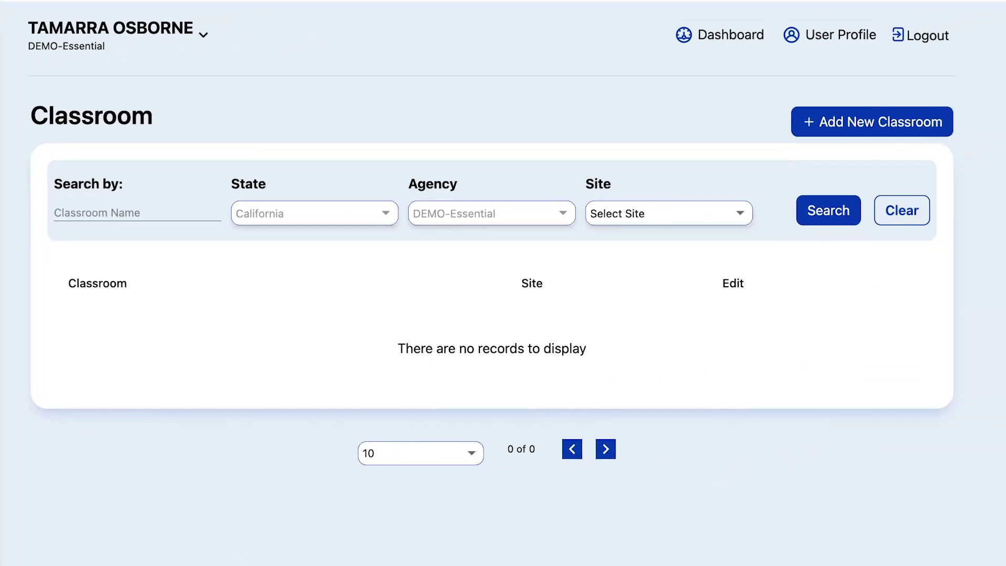
{"action": "left_click", "coordinate": [830, 220]}
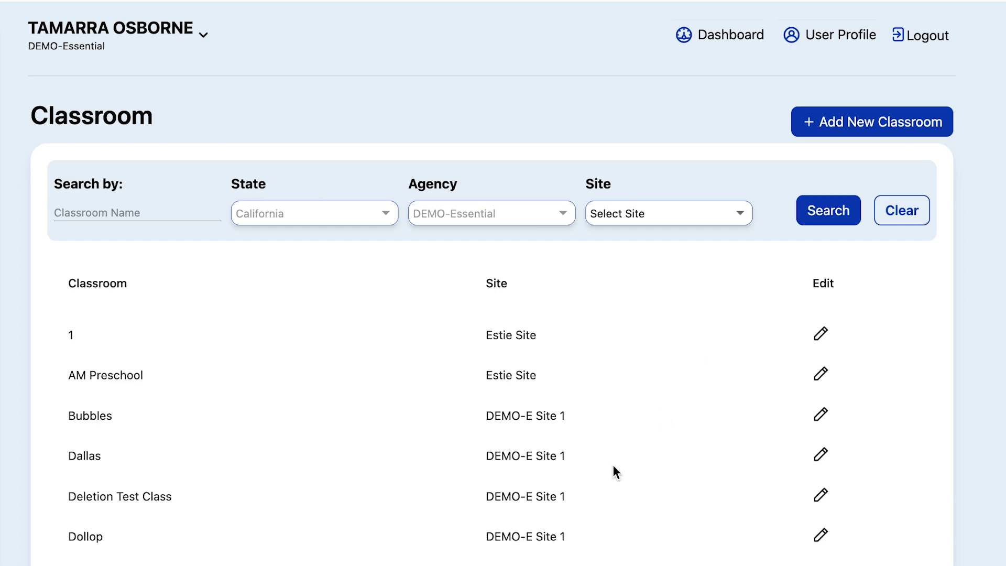
{"action": "scroll", "coordinate": [614, 467], "scroll_direction": "down", "scroll_amount": 4}
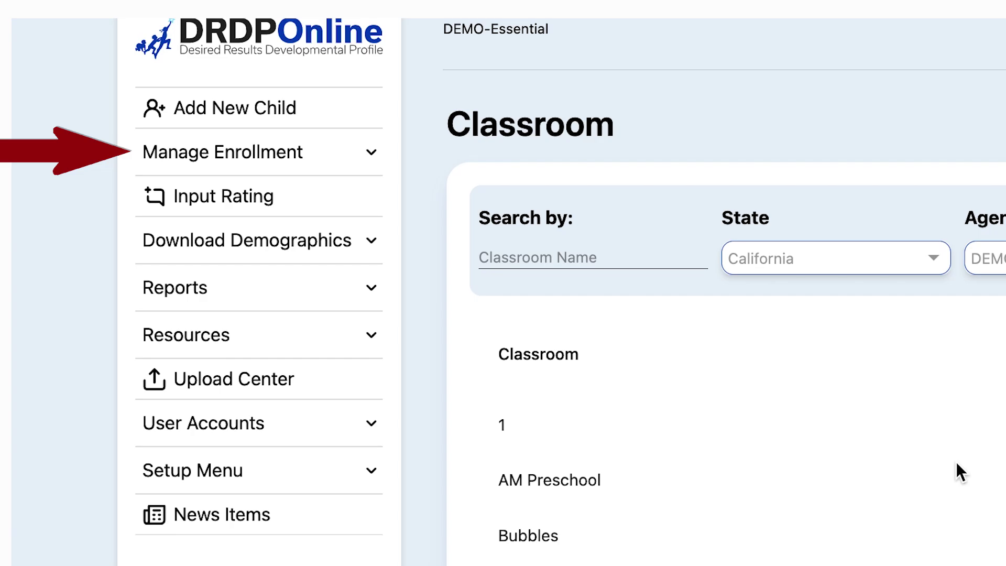
Search enrollment classrooms at DEMO-E Site 1 for Fall 2023, listing Bubbles, Dallas and Dollop
{"action": "left_click", "coordinate": [352, 162]}
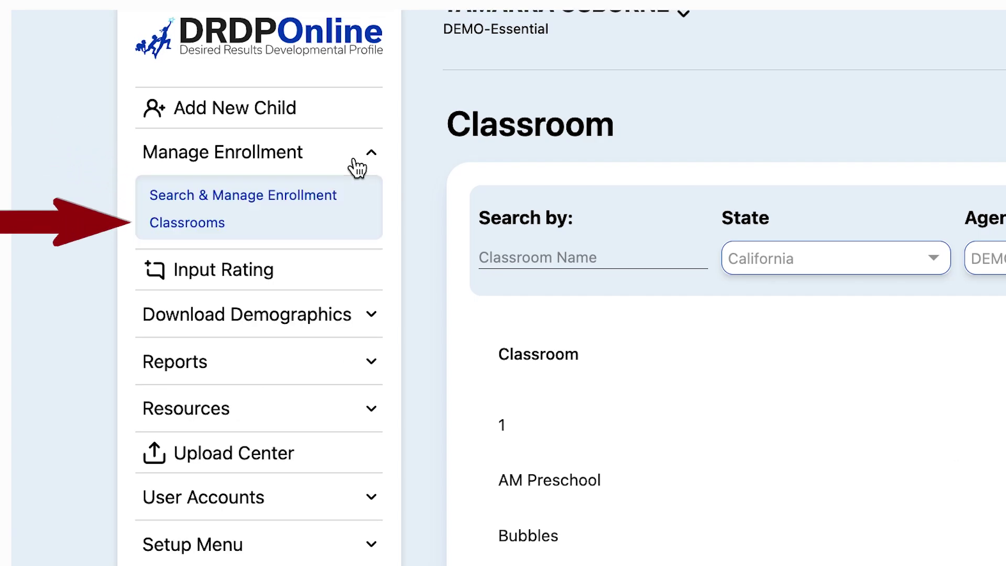
{"action": "left_click", "coordinate": [195, 225]}
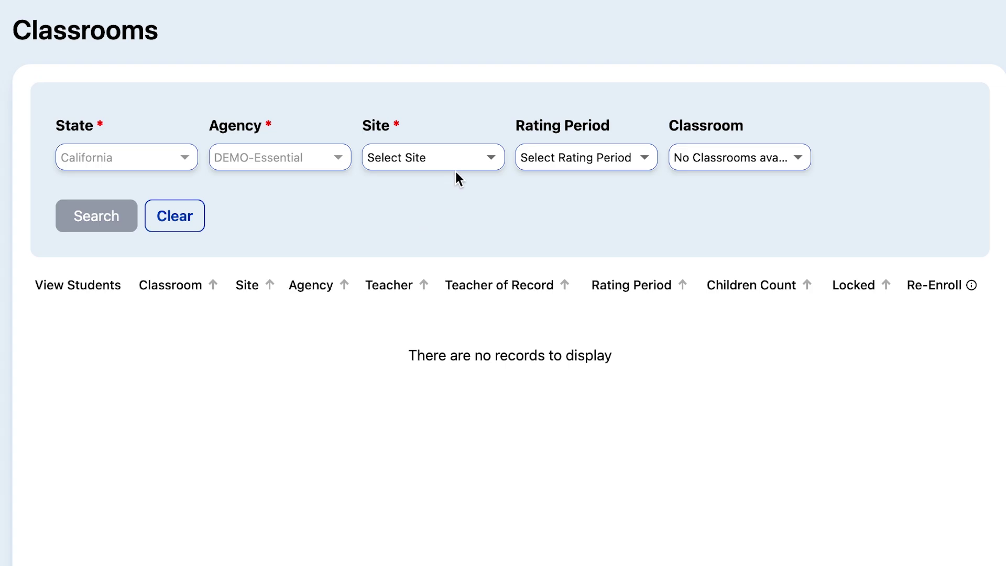
{"action": "left_click", "coordinate": [460, 158]}
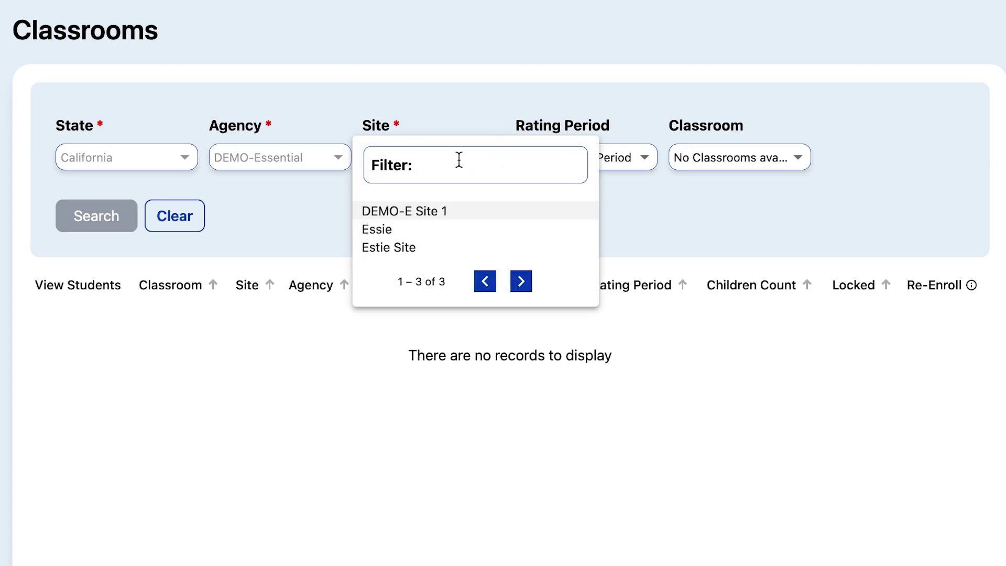
{"action": "left_click", "coordinate": [431, 211]}
{"action": "left_click", "coordinate": [580, 161]}
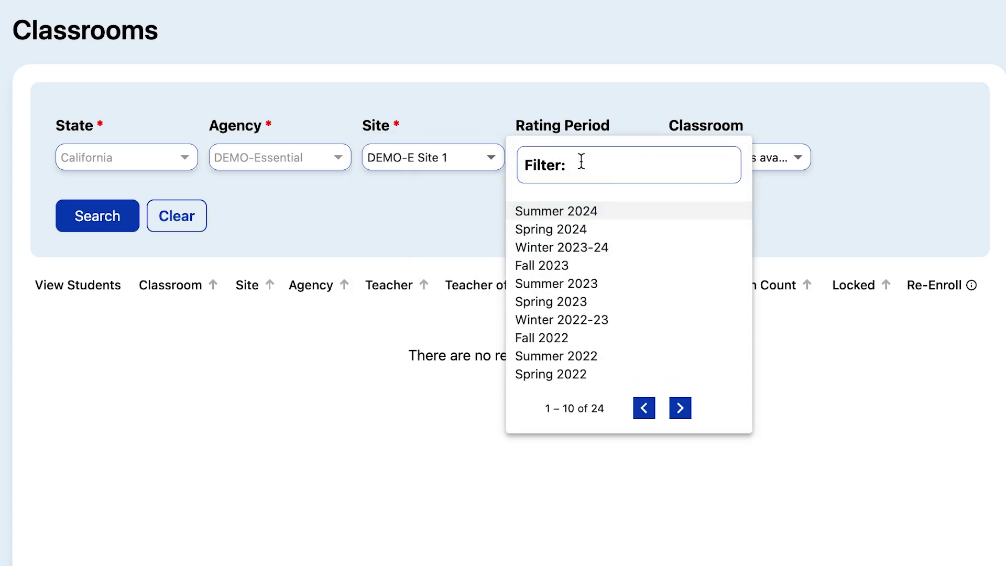
{"action": "left_click", "coordinate": [569, 268]}
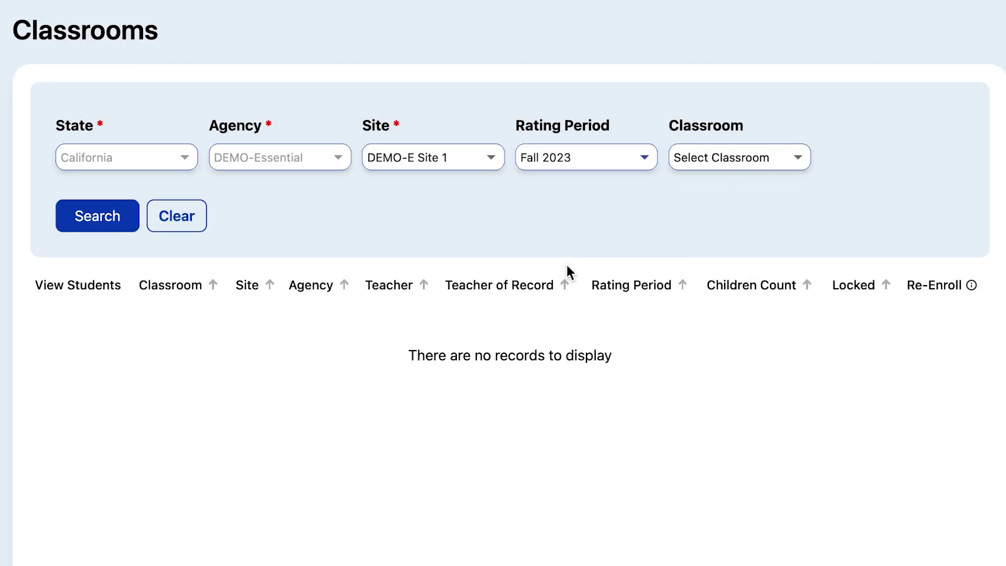
{"action": "left_click", "coordinate": [95, 217]}
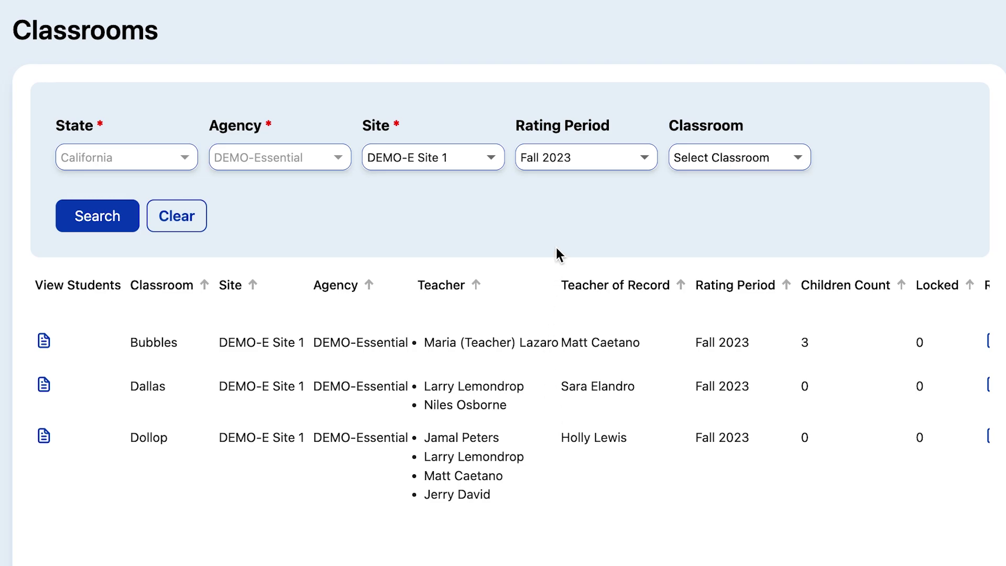
{"action": "left_click", "coordinate": [585, 162]}
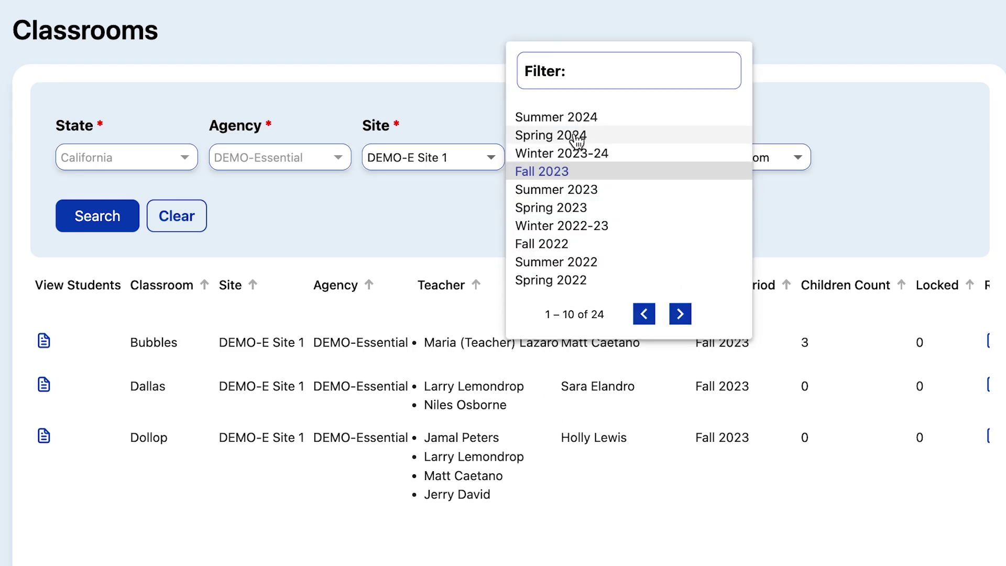
Rerun the DEMO-E Site 1 classroom search with rating period Spring 2024
{"action": "left_click", "coordinate": [576, 138]}
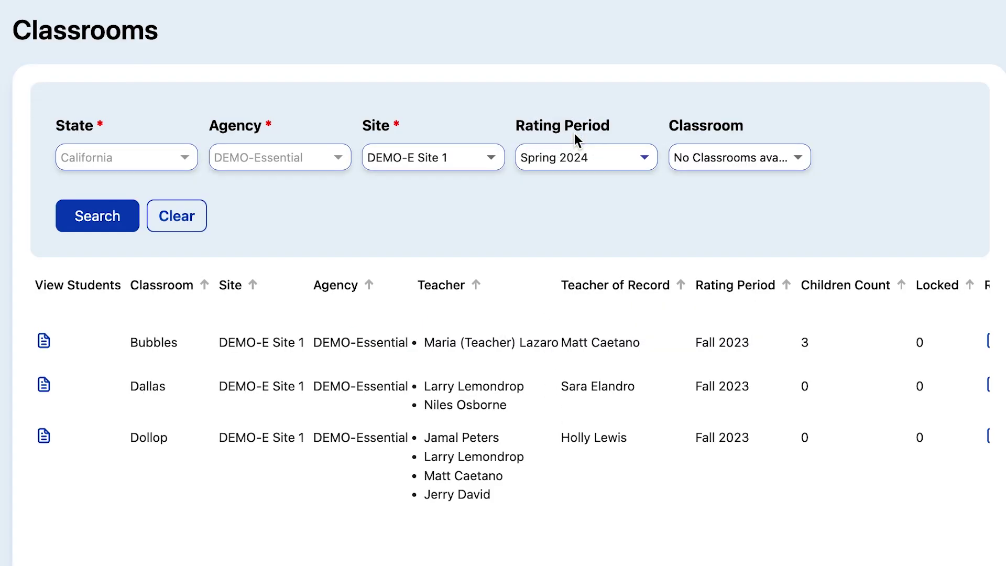
{"action": "left_click", "coordinate": [90, 216]}
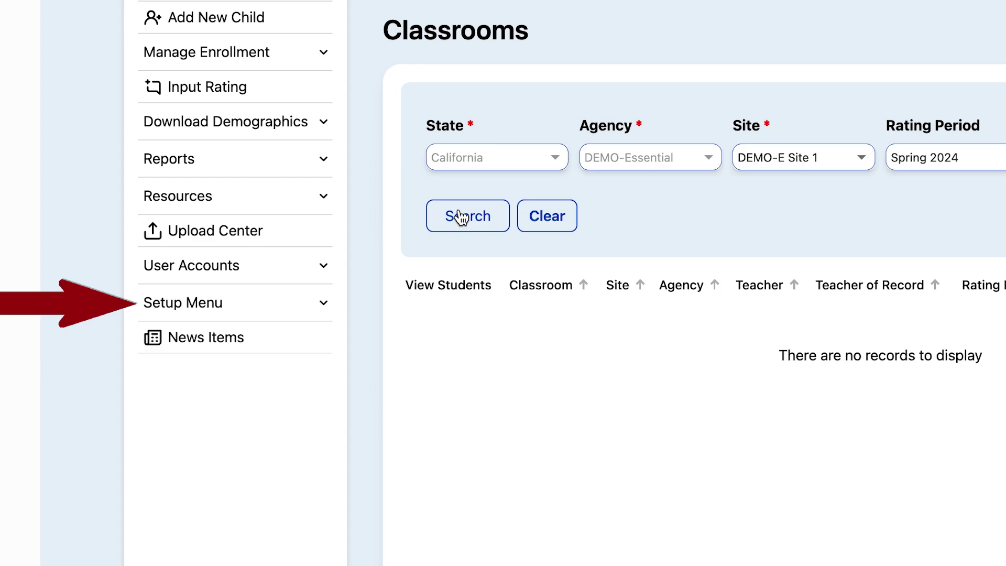
Start a new entry under Setup's Teacher Assignments and Rating Periods page
{"action": "left_click", "coordinate": [292, 308]}
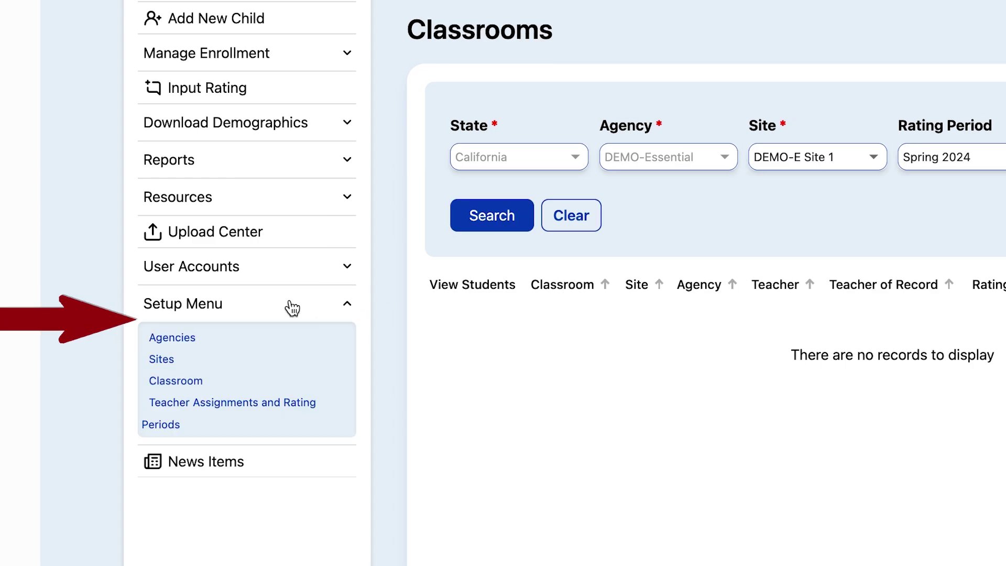
{"action": "left_click", "coordinate": [280, 404]}
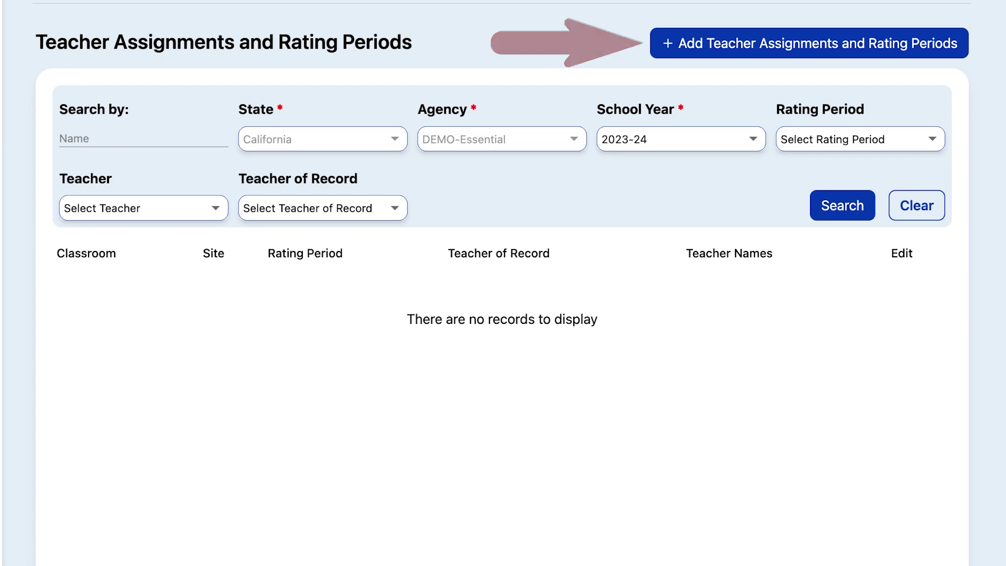
{"action": "left_click", "coordinate": [700, 47]}
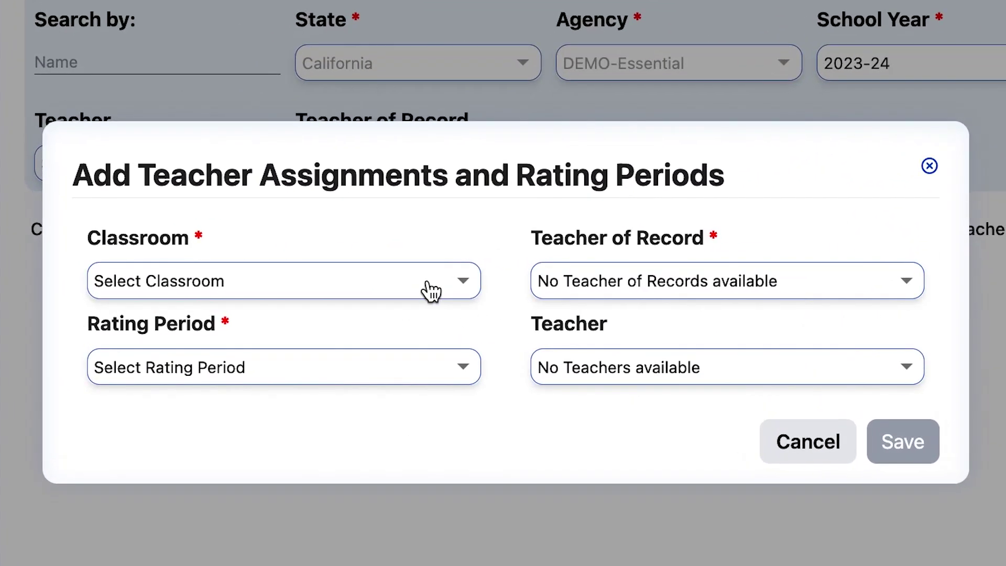
Choose the Bubbles classroom, a teacher of record, and the Spring 2024 rating period
{"action": "left_click", "coordinate": [430, 290]}
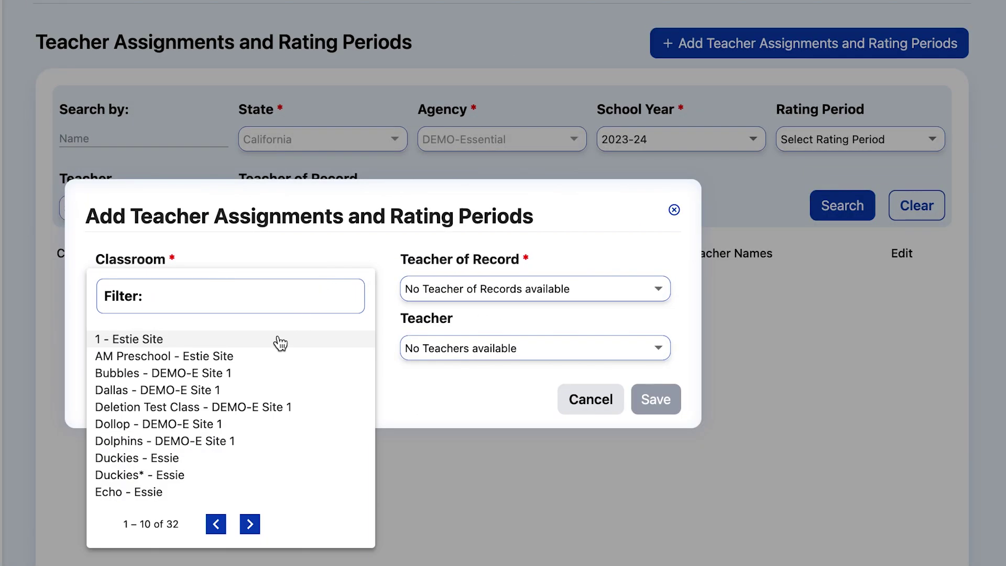
{"action": "left_click", "coordinate": [229, 373]}
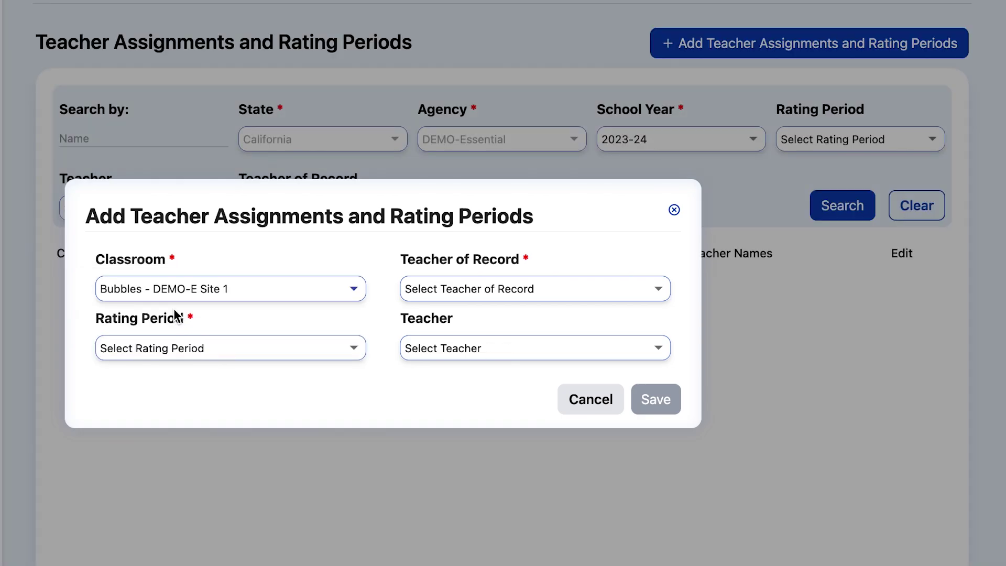
{"action": "left_click", "coordinate": [467, 295]}
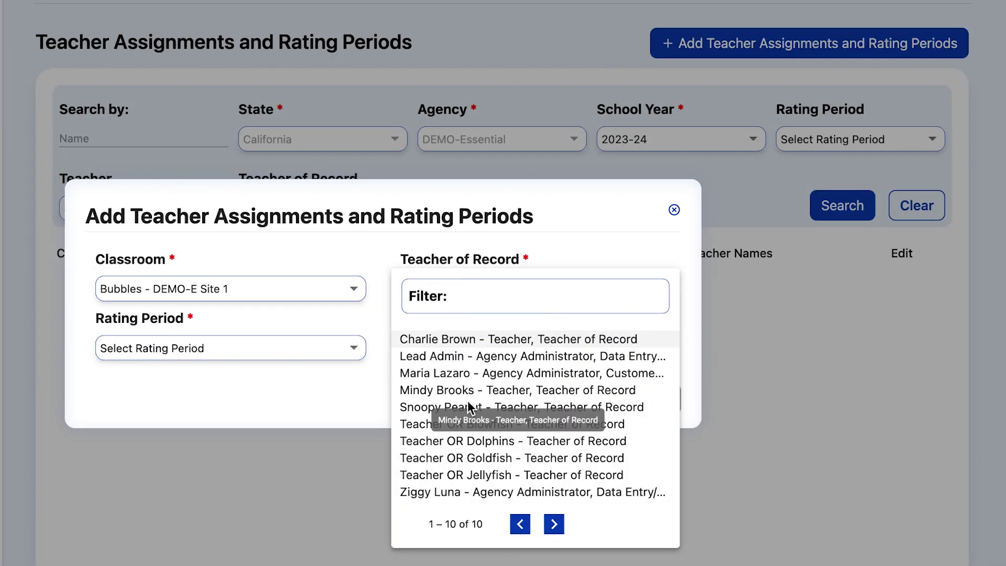
{"action": "left_click", "coordinate": [454, 442]}
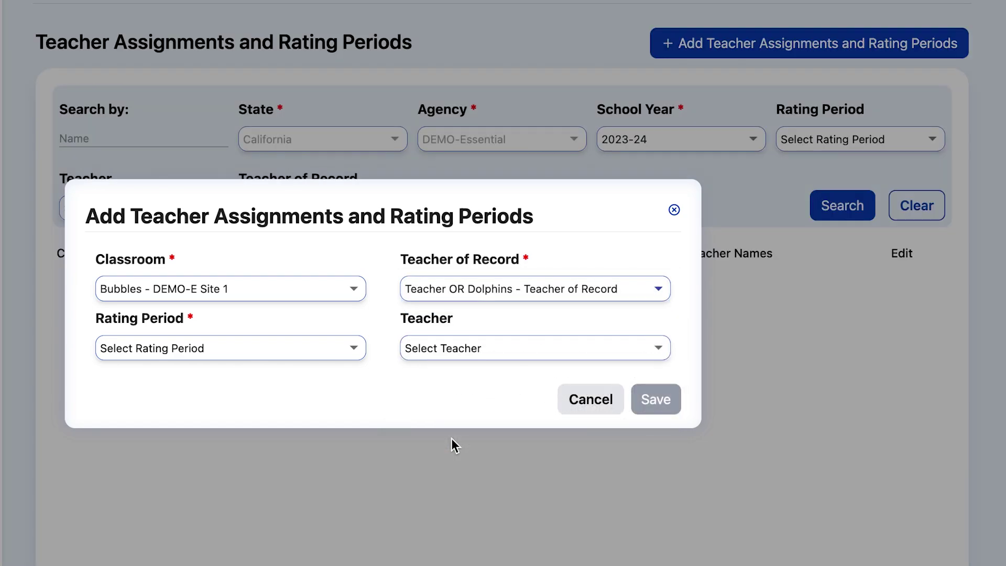
{"action": "left_click", "coordinate": [298, 350]}
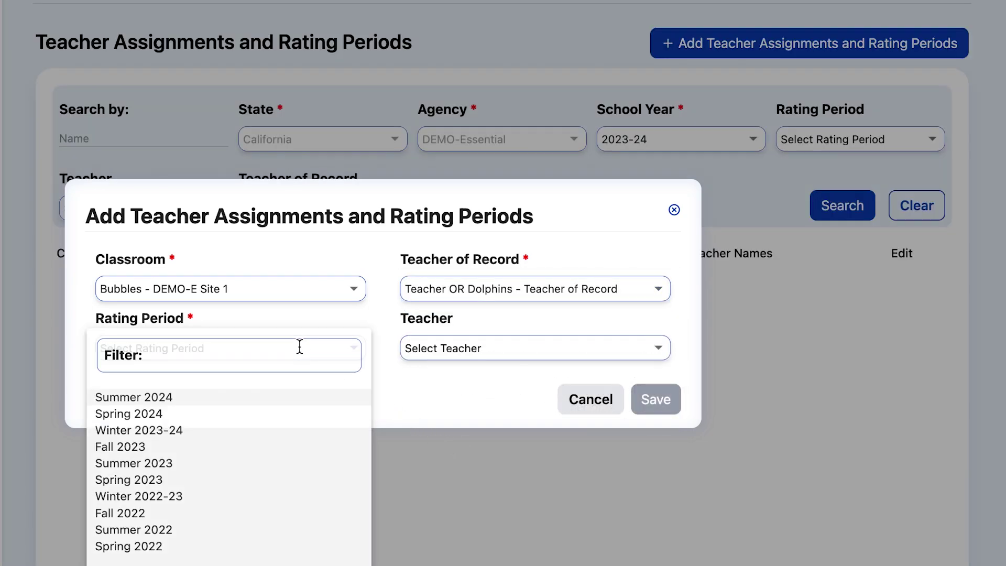
{"action": "left_click", "coordinate": [163, 416]}
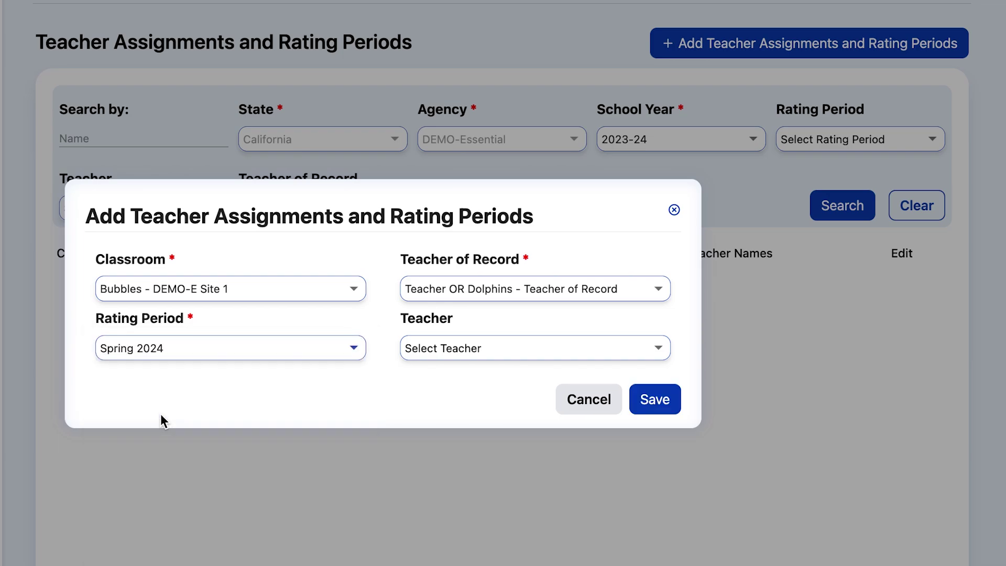
Check three teachers to assign and save the Spring 2024 Bubbles assignment
{"action": "left_click", "coordinate": [422, 350]}
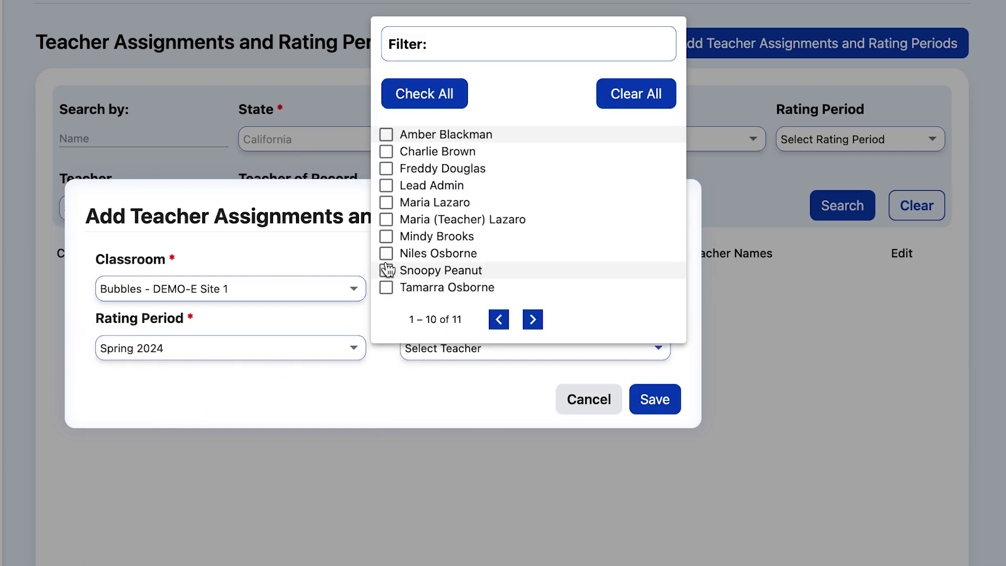
{"action": "left_click", "coordinate": [387, 206]}
{"action": "left_click", "coordinate": [387, 270]}
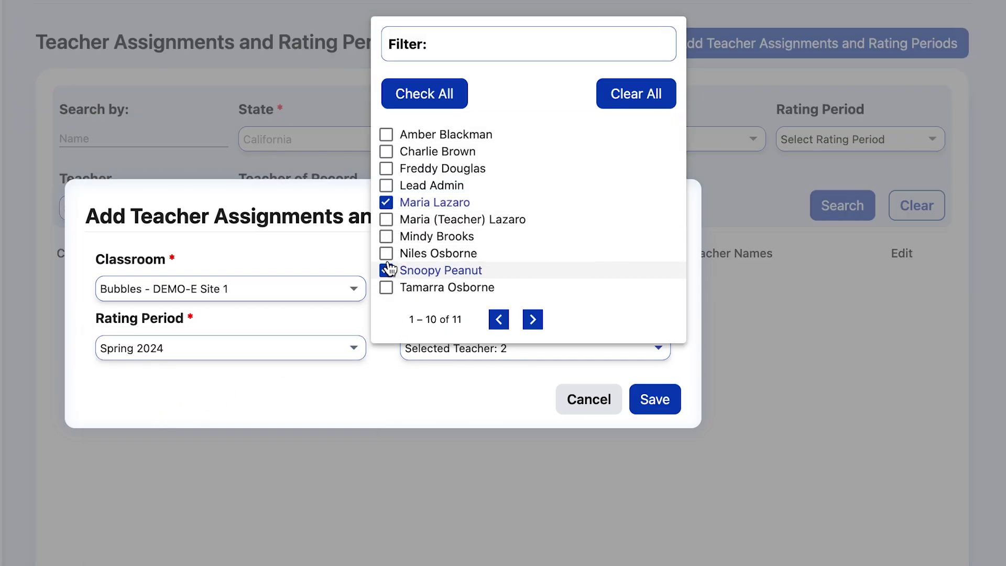
{"action": "left_click", "coordinate": [386, 288]}
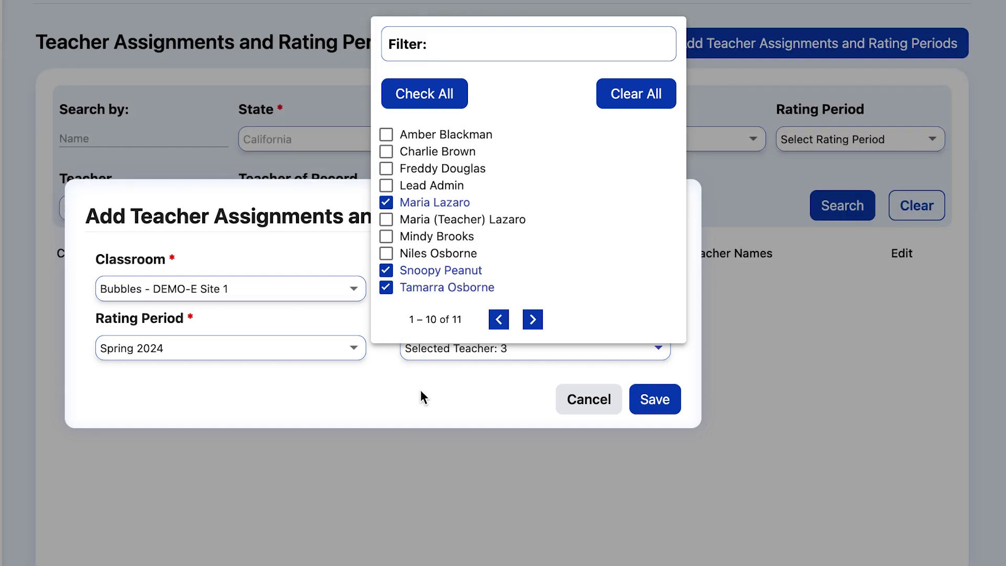
{"action": "left_click", "coordinate": [421, 391]}
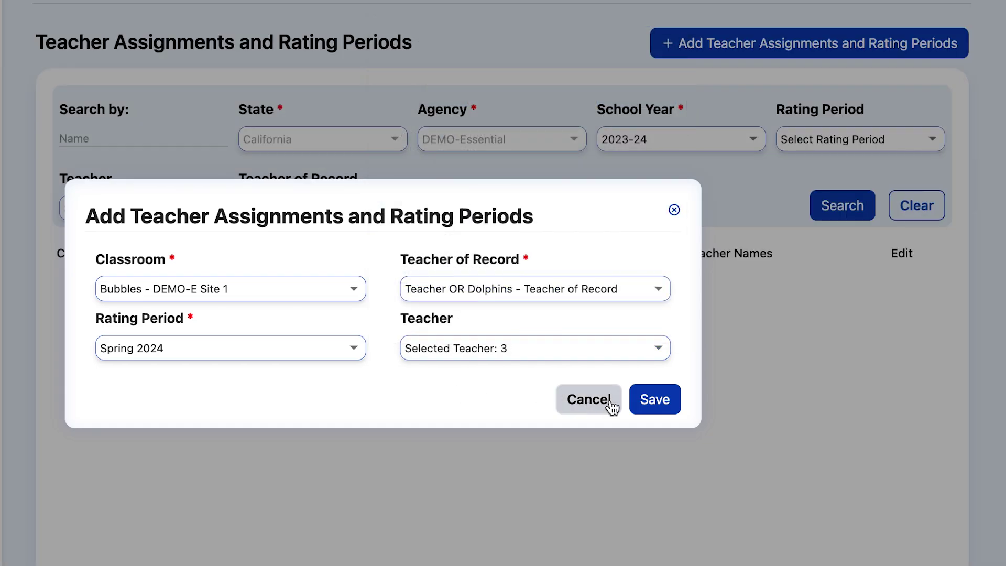
{"action": "left_click", "coordinate": [655, 401]}
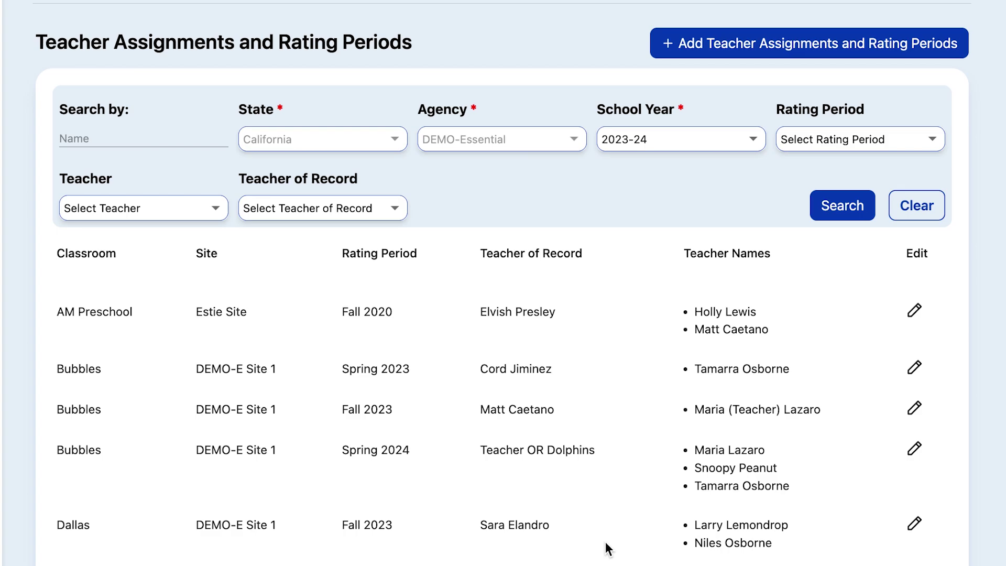
Filter teacher assignments by Spring 2024, showing only the Bubbles and Echo rows
{"action": "left_click", "coordinate": [801, 152]}
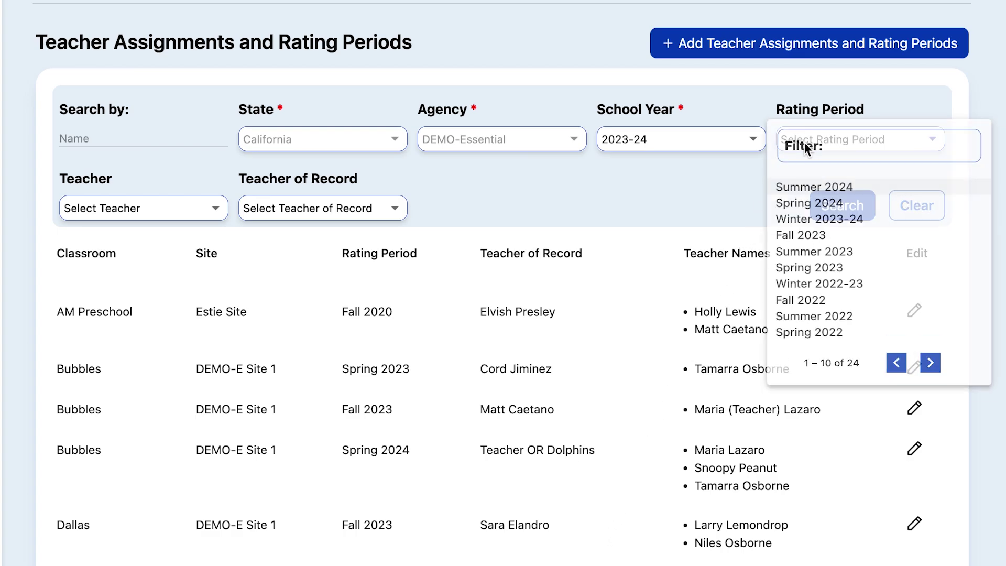
{"action": "left_click", "coordinate": [817, 207]}
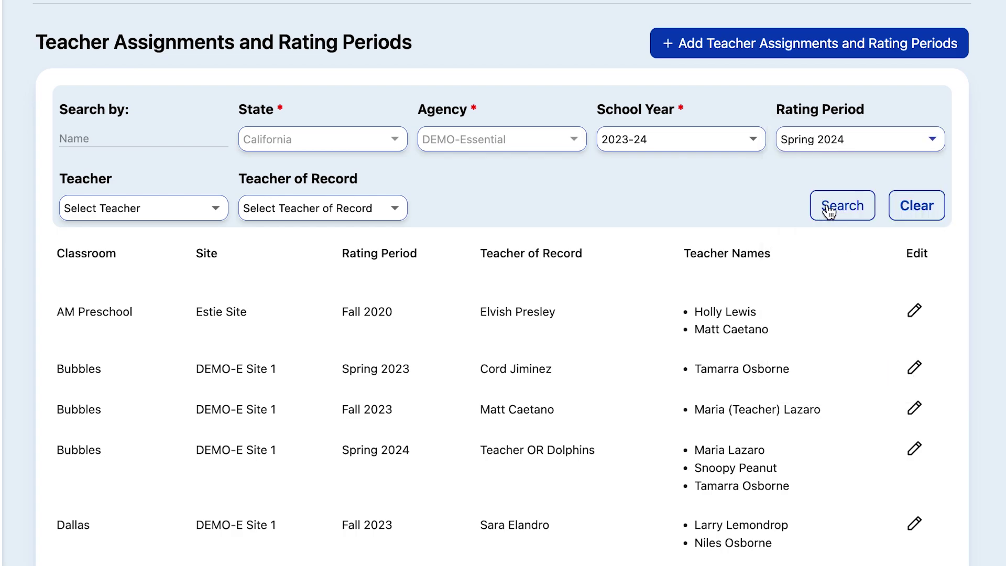
{"action": "left_click", "coordinate": [836, 210]}
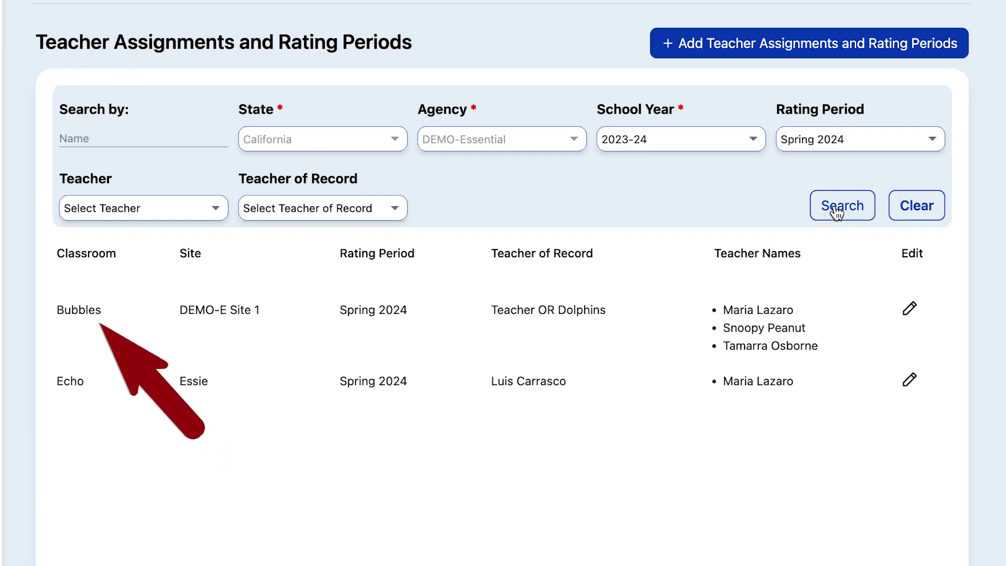
{"action": "left_click", "coordinate": [837, 210]}
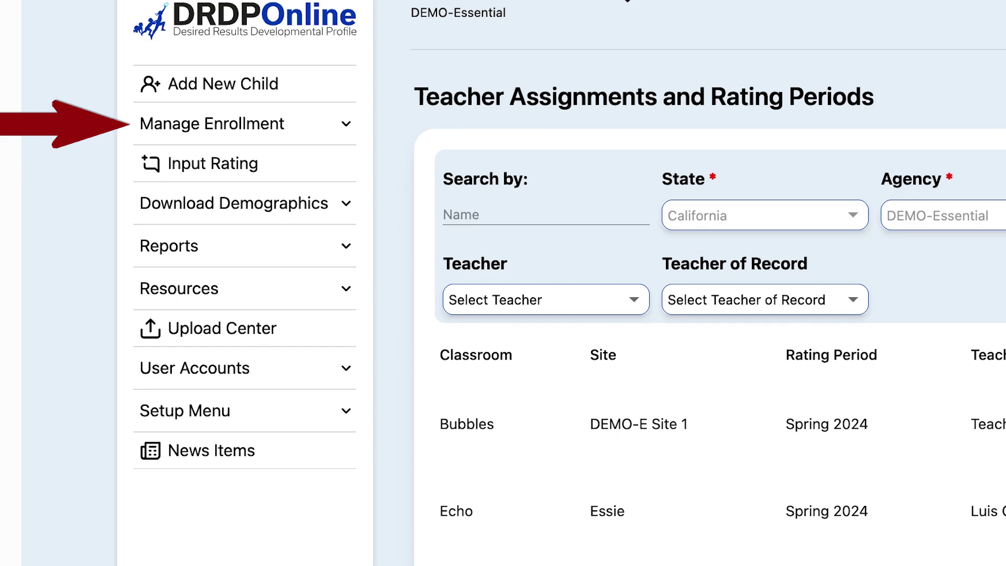
Go to Manage Enrollment's Search & Manage Enrollment page
{"action": "left_click", "coordinate": [333, 138]}
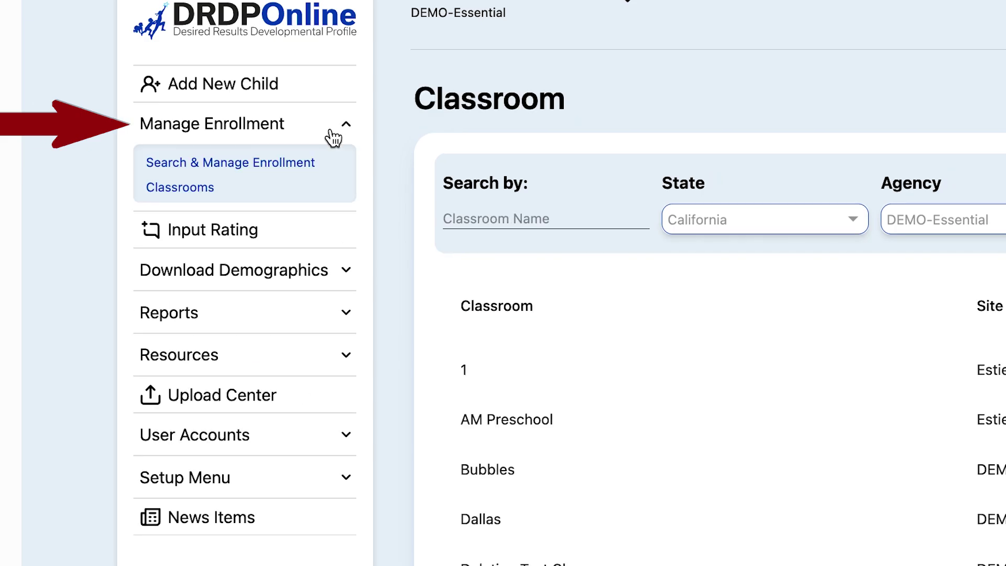
{"action": "left_click", "coordinate": [282, 168]}
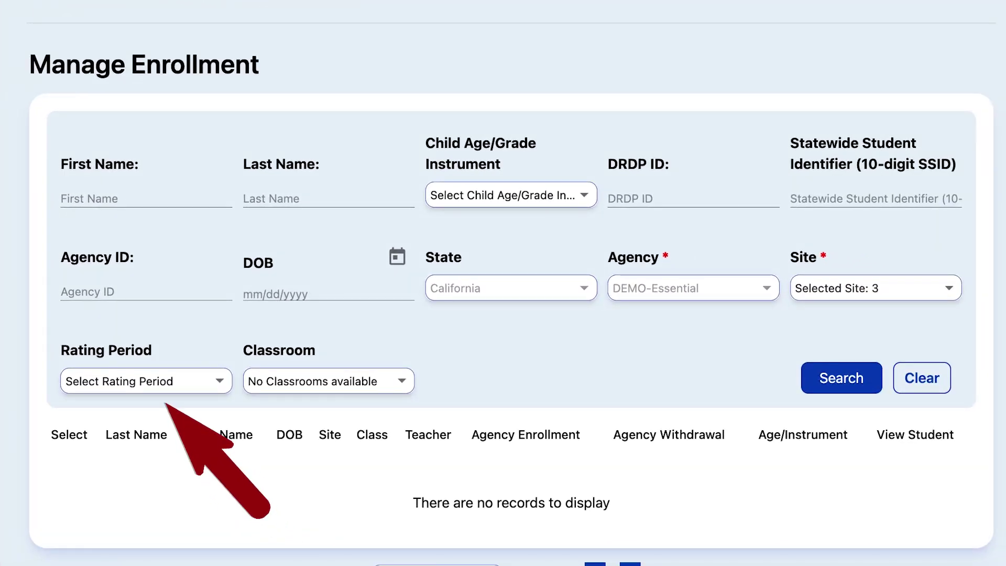
Search Fall 2023 enrollments in the Bubbles classroom and select all three children
{"action": "left_click", "coordinate": [160, 382]}
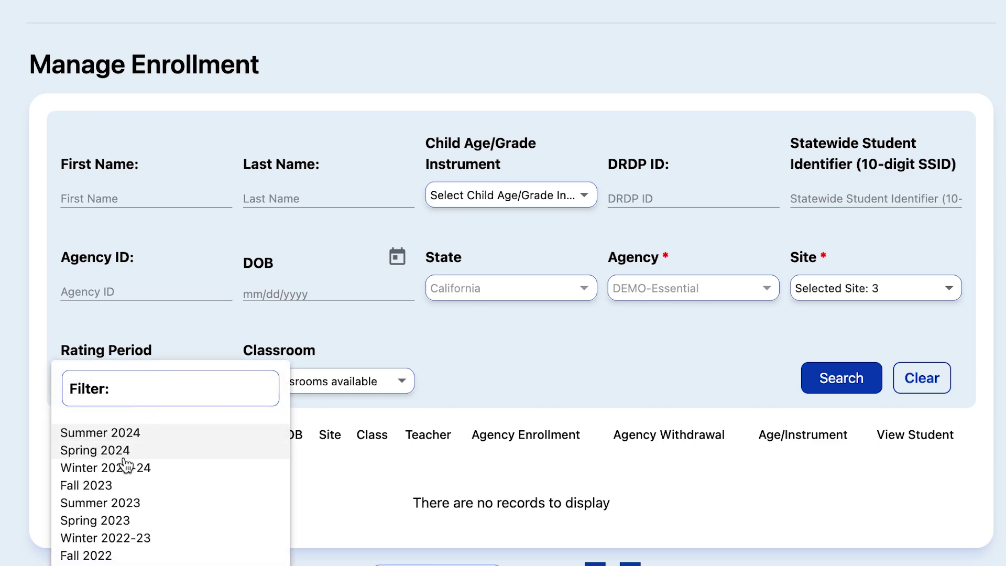
{"action": "left_click", "coordinate": [112, 489]}
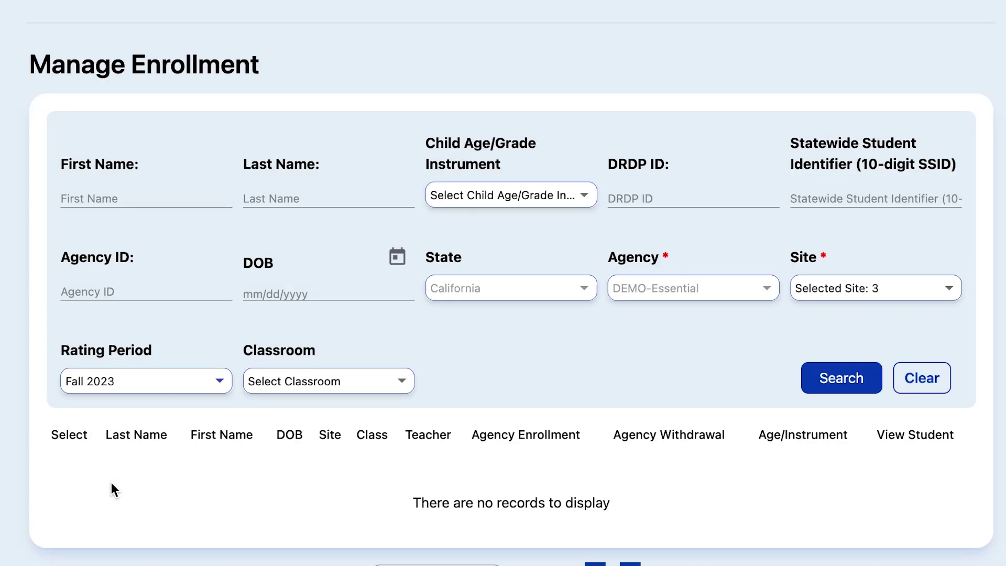
{"action": "left_click", "coordinate": [303, 381]}
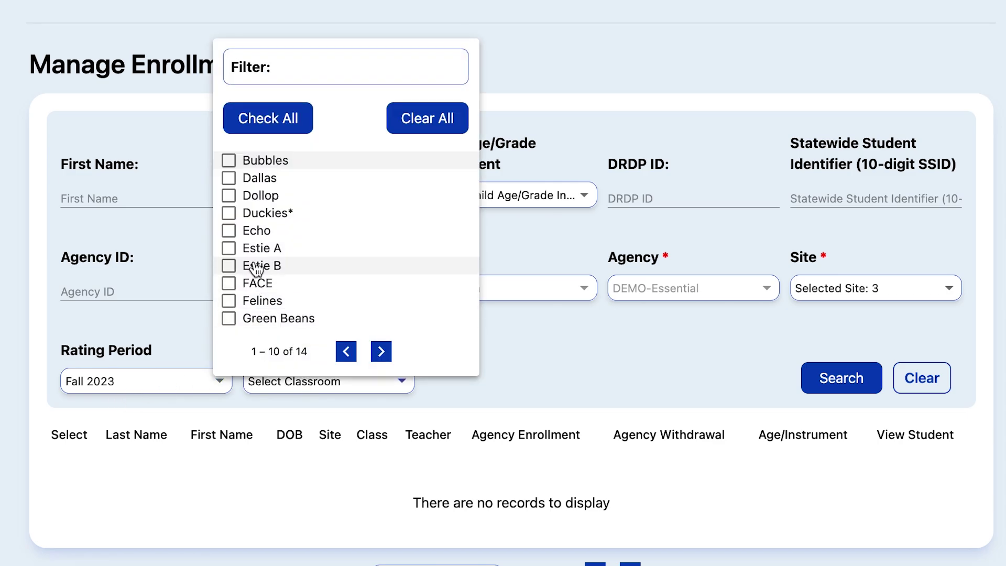
{"action": "left_click", "coordinate": [229, 161]}
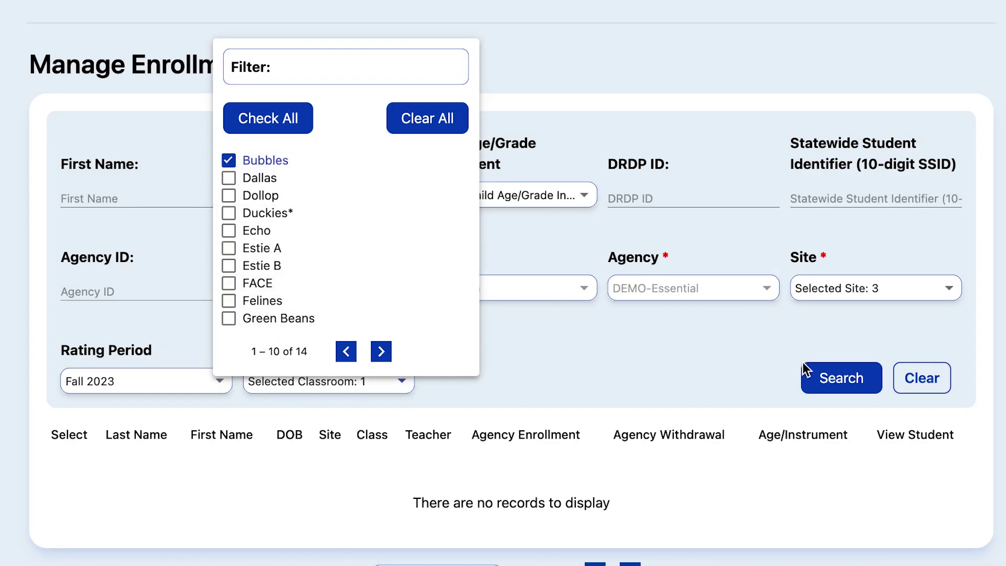
{"action": "left_click", "coordinate": [840, 377]}
{"action": "scroll", "coordinate": [280, 503], "scroll_direction": "down", "scroll_amount": 2}
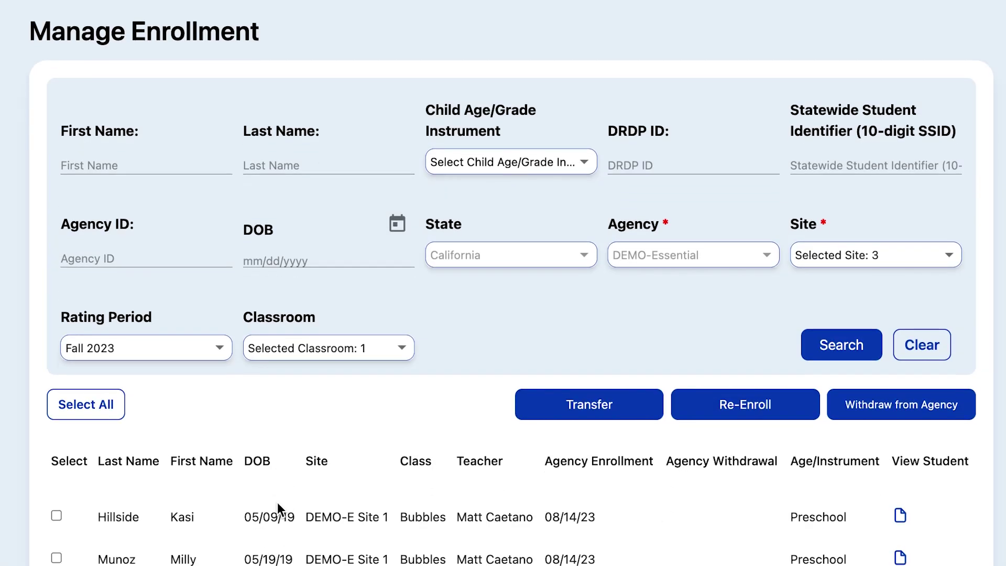
{"action": "scroll", "coordinate": [278, 499], "scroll_direction": "down", "scroll_amount": 2}
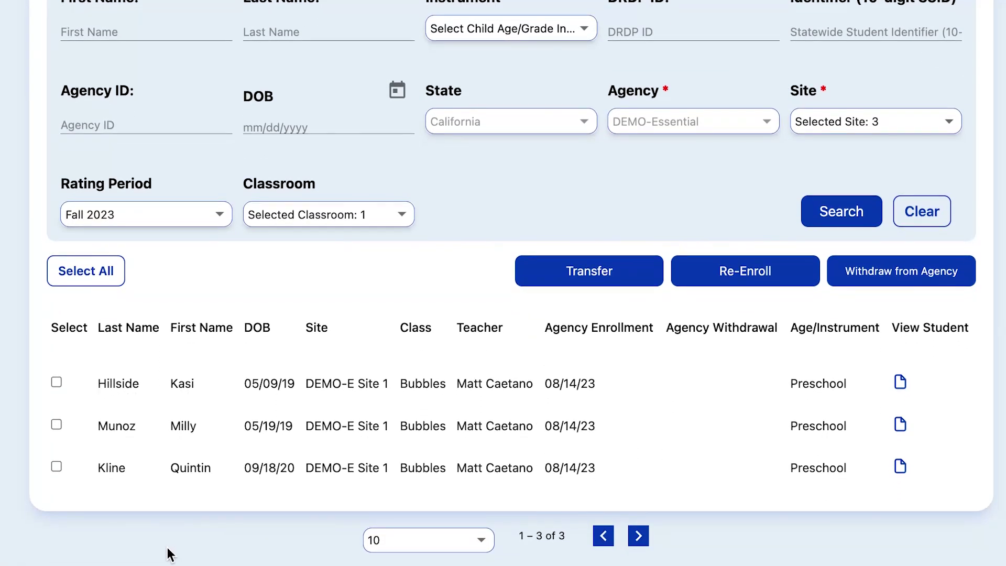
{"action": "left_click", "coordinate": [66, 272]}
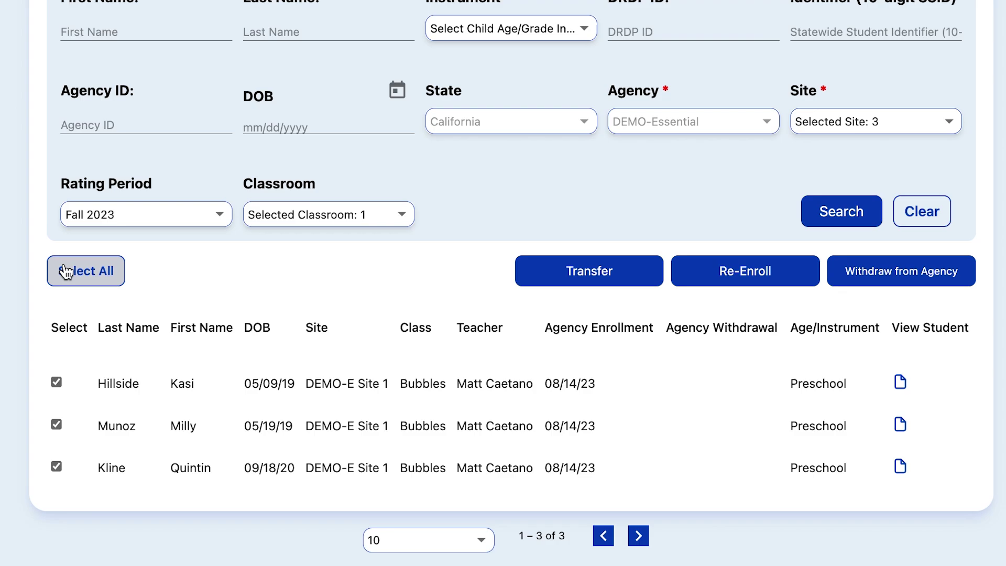
Re-enroll the three selected children, setting the new rating period to Spring 2024
{"action": "left_click", "coordinate": [753, 276]}
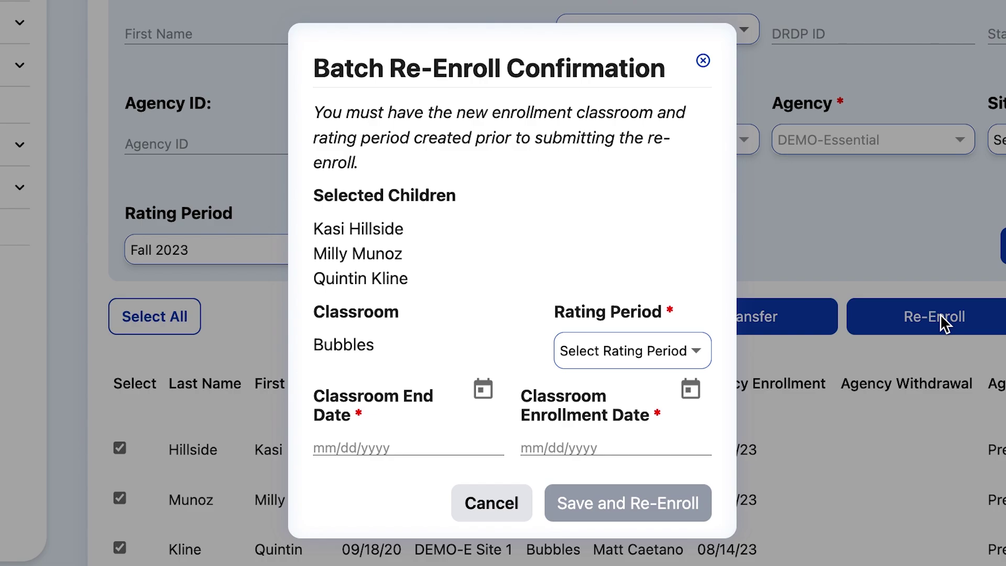
{"action": "left_click", "coordinate": [635, 353]}
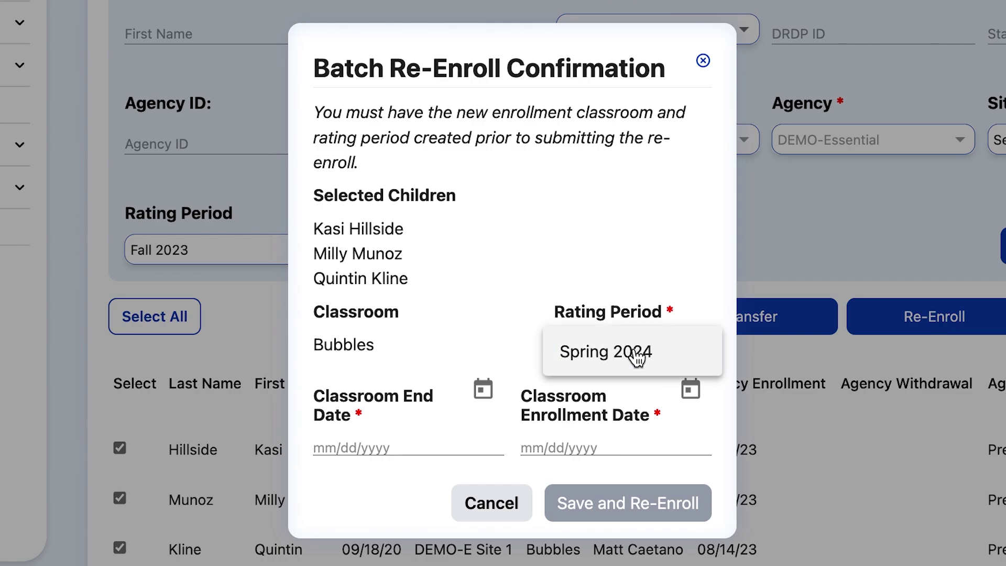
{"action": "left_click", "coordinate": [607, 363]}
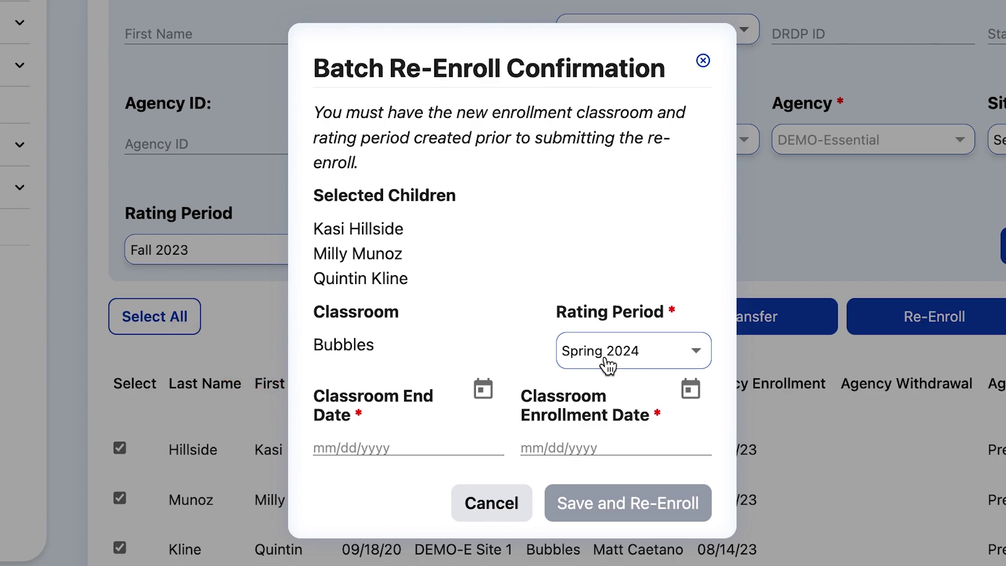
{"action": "left_click", "coordinate": [483, 388]}
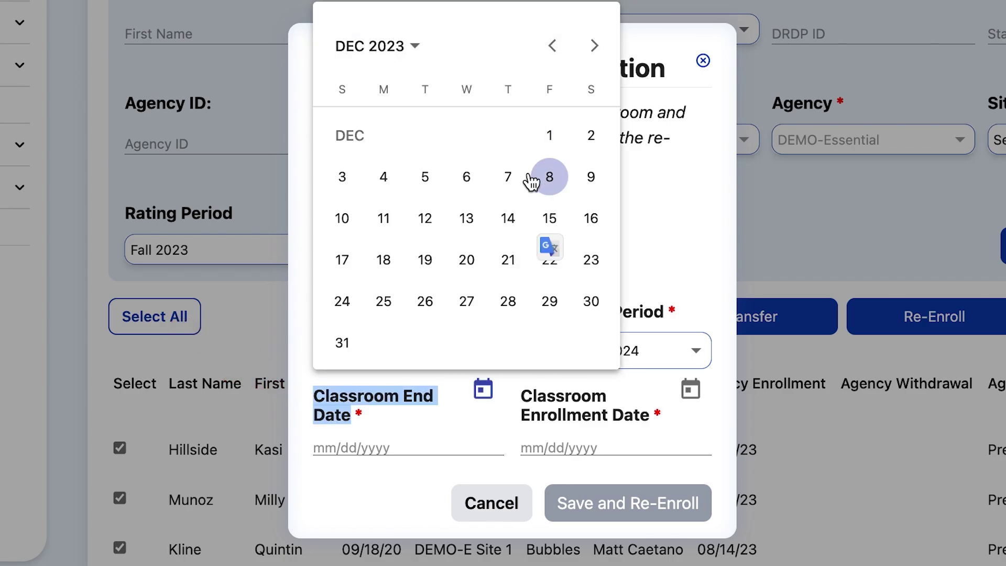
Set classroom end date 12/18/2023 and enrollment date 1/8/2024, then save the re-enrollment
{"action": "left_click", "coordinate": [375, 268]}
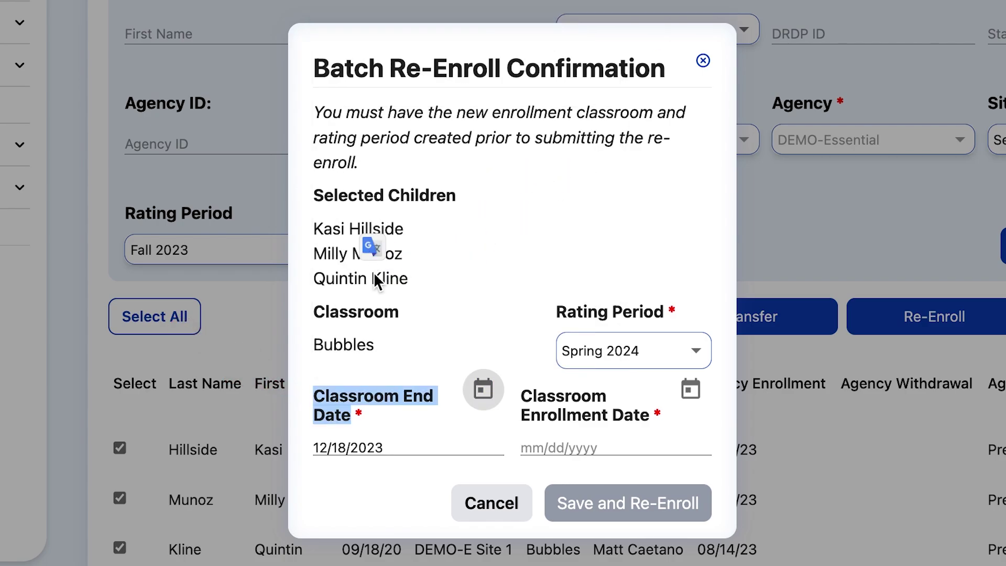
{"action": "left_click", "coordinate": [417, 439]}
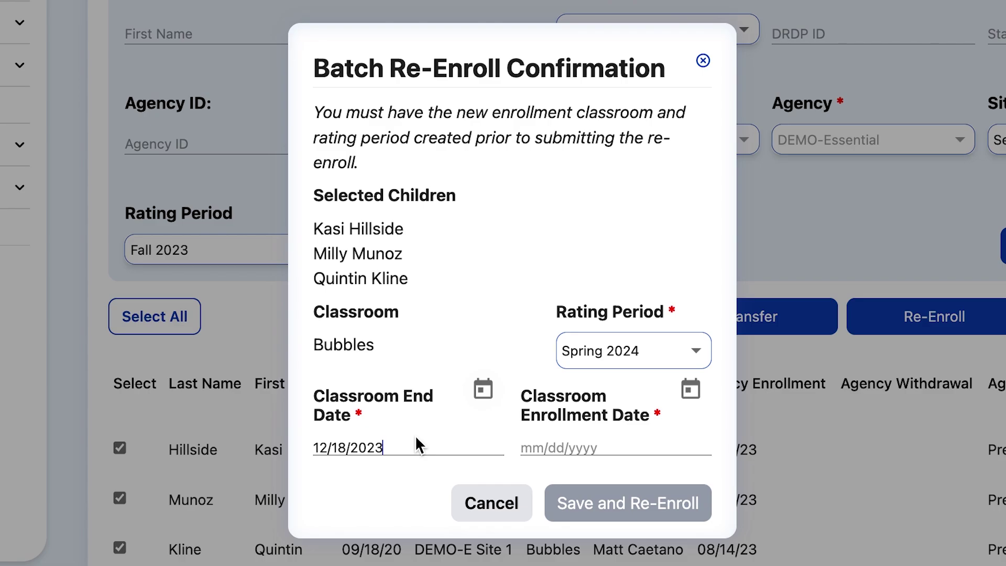
{"action": "left_click", "coordinate": [688, 403]}
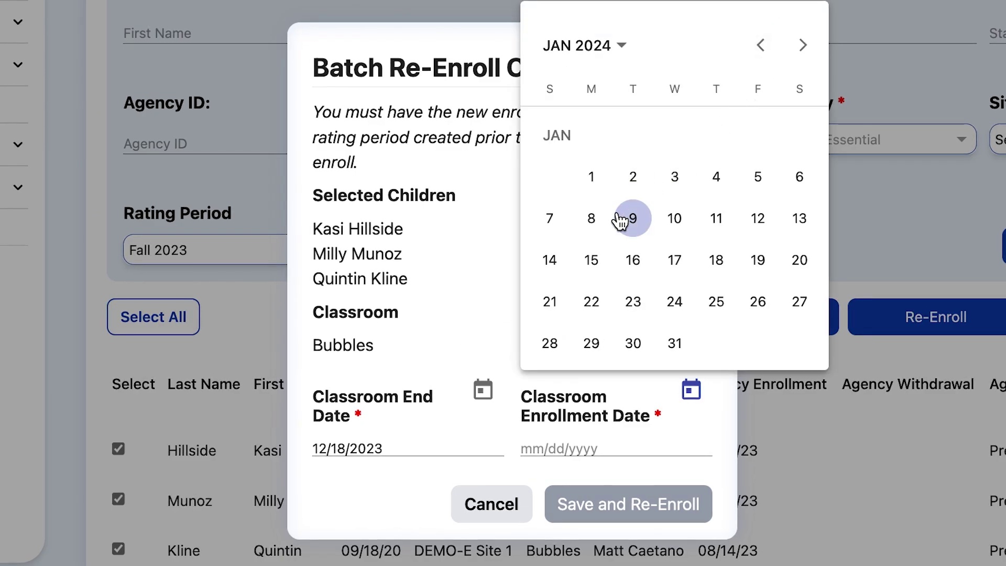
{"action": "left_click", "coordinate": [593, 219]}
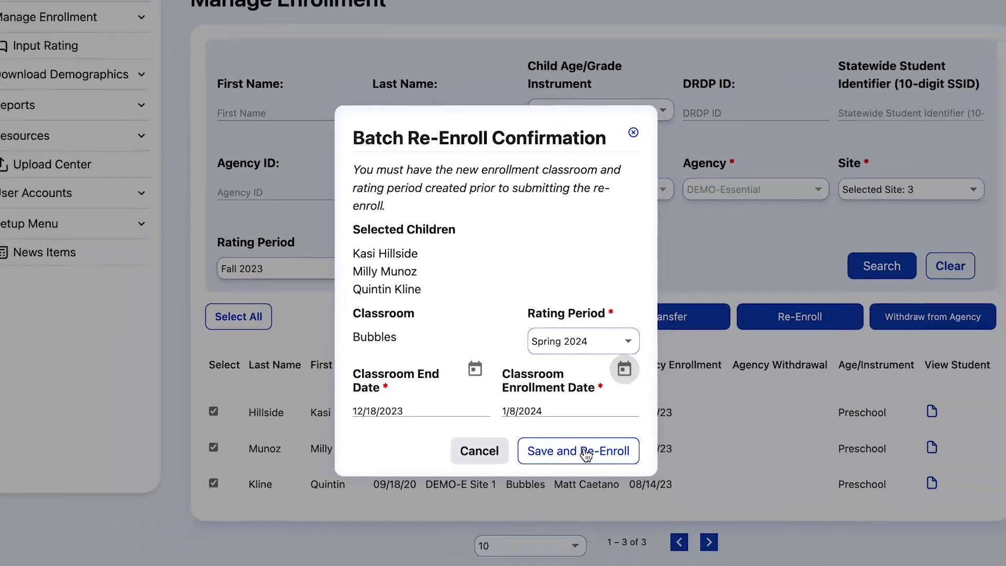
{"action": "left_click", "coordinate": [586, 451]}
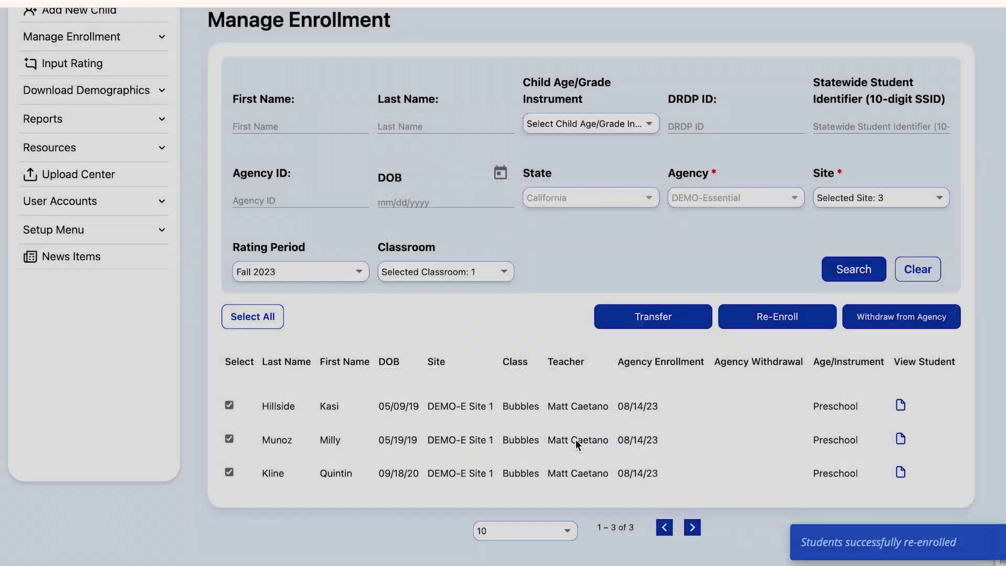